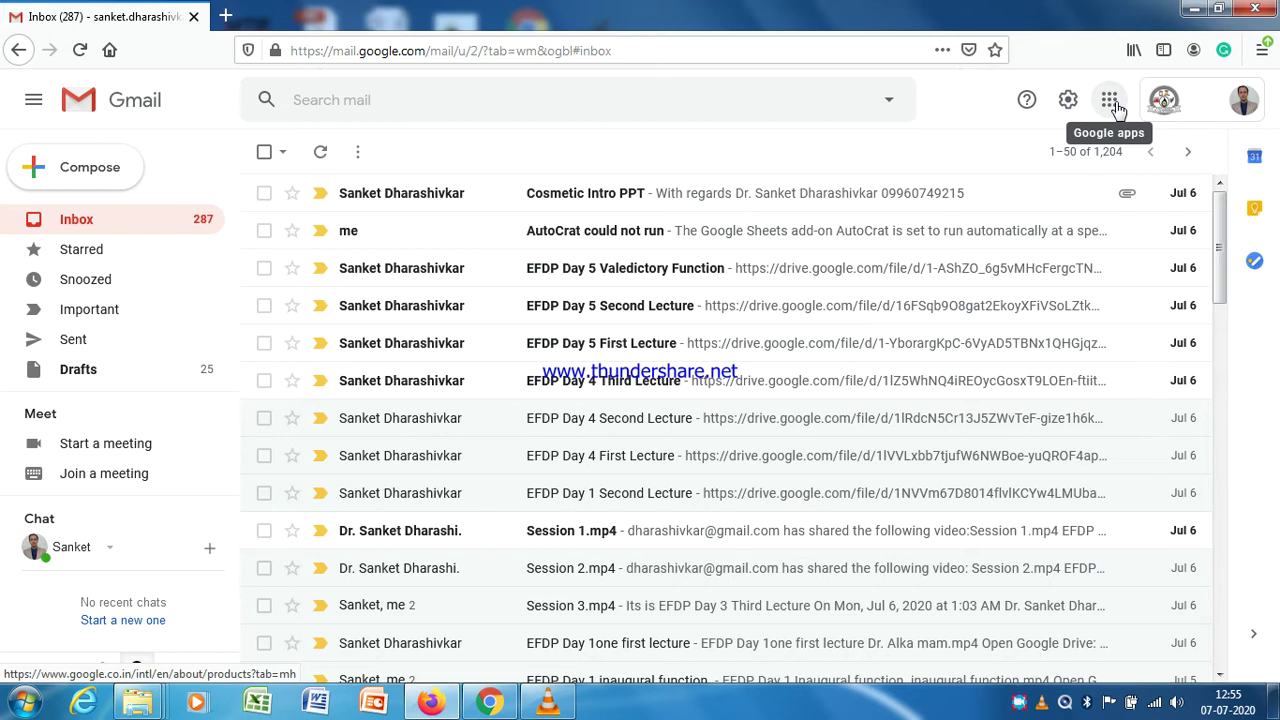
Open Google Meet from the Gmail inbox to view its start page, and return to the inbox.
click(1112, 103)
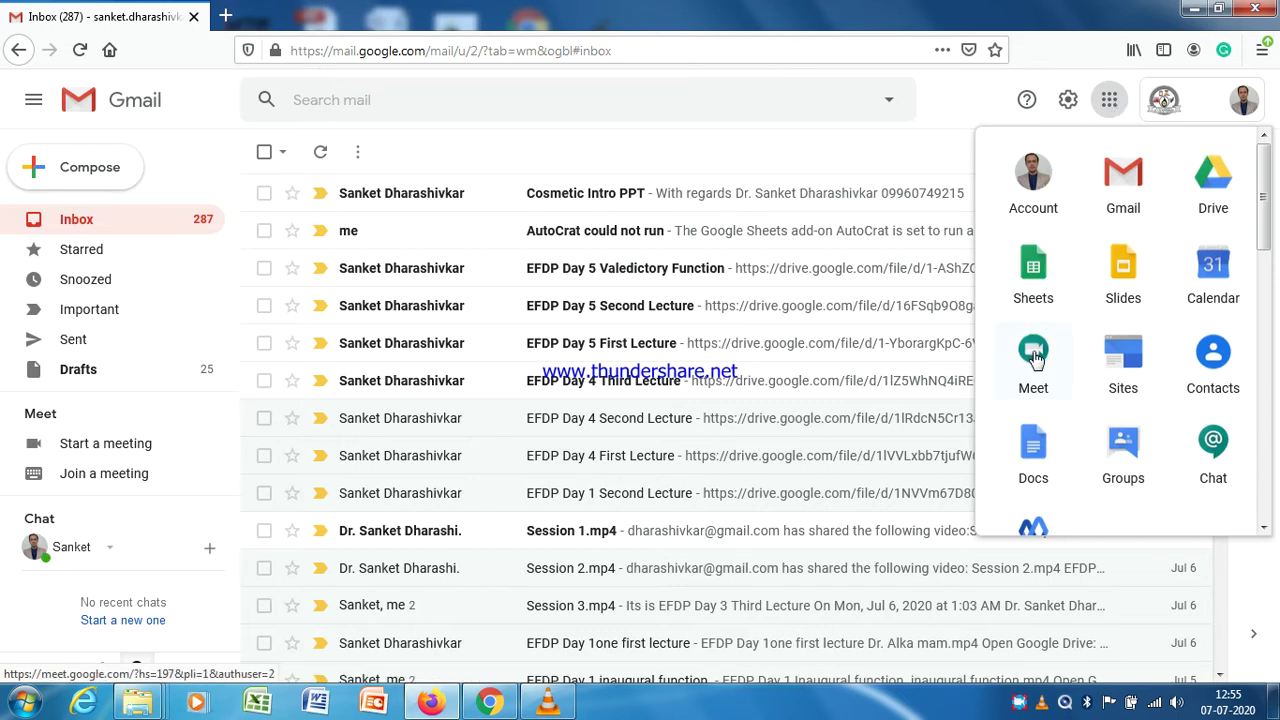
click(1035, 356)
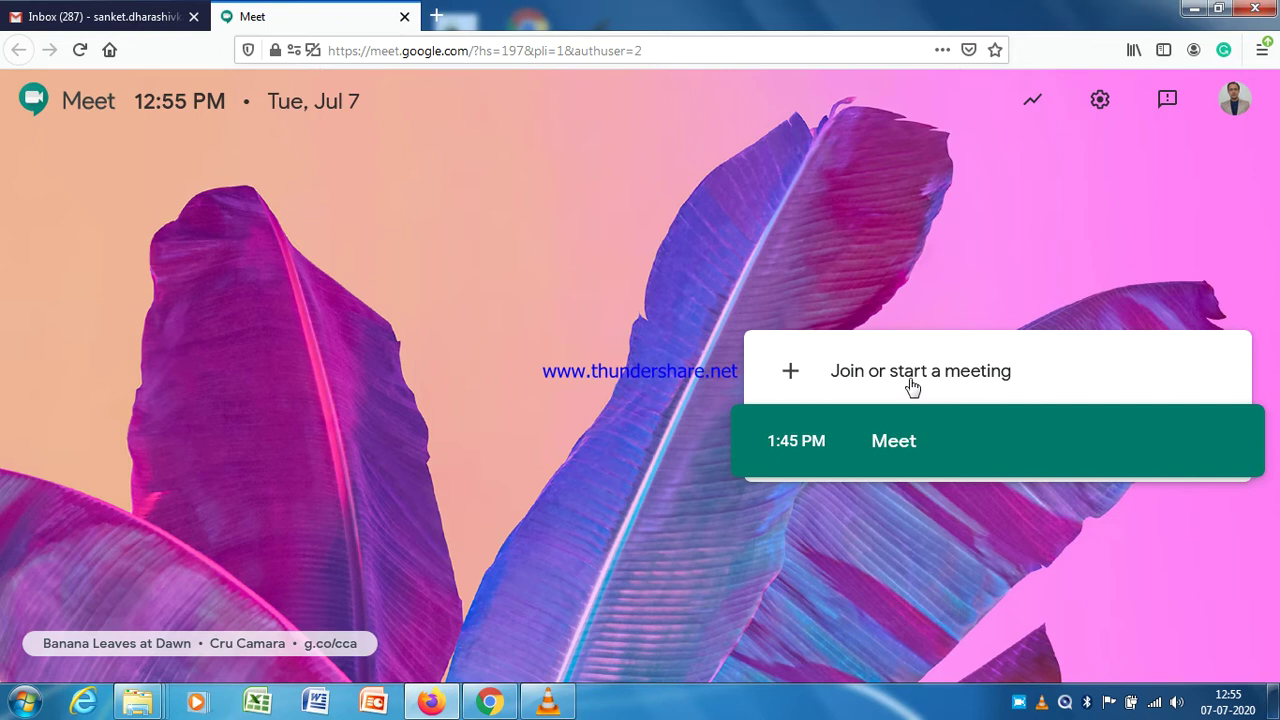
click(102, 18)
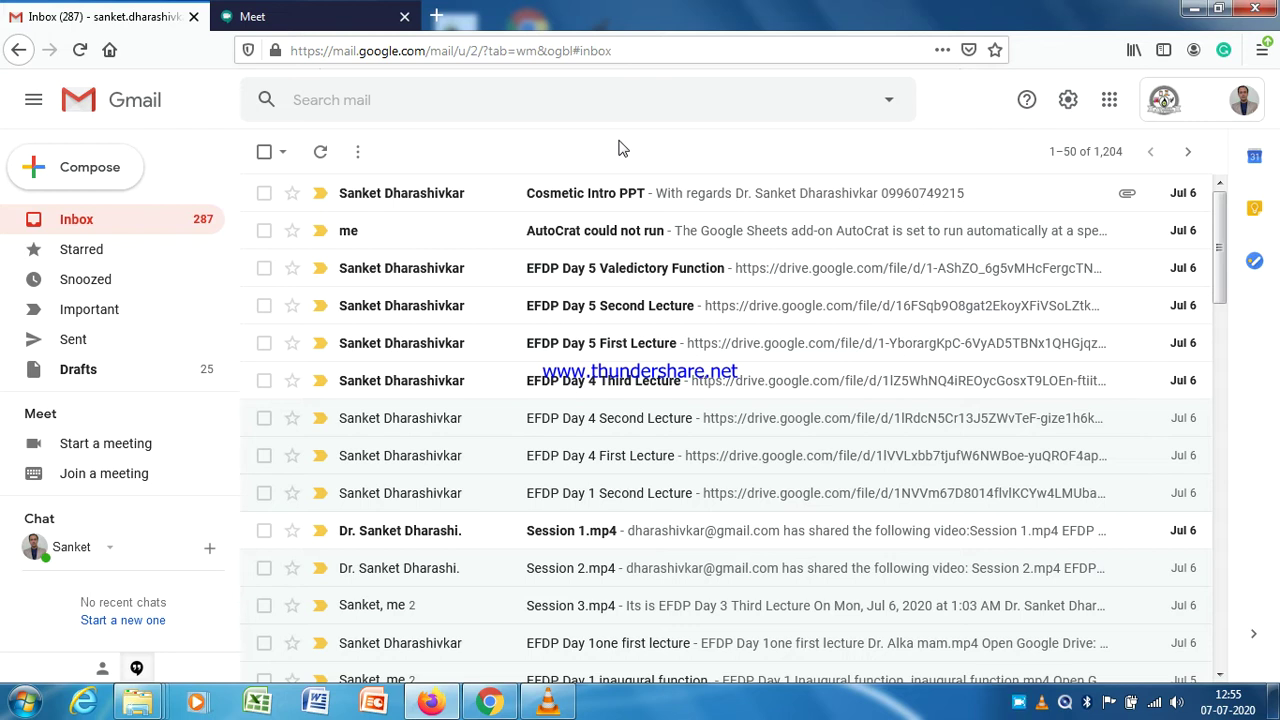
Open Google Calendar from Gmail and start a new event titled "Meet".
click(1115, 113)
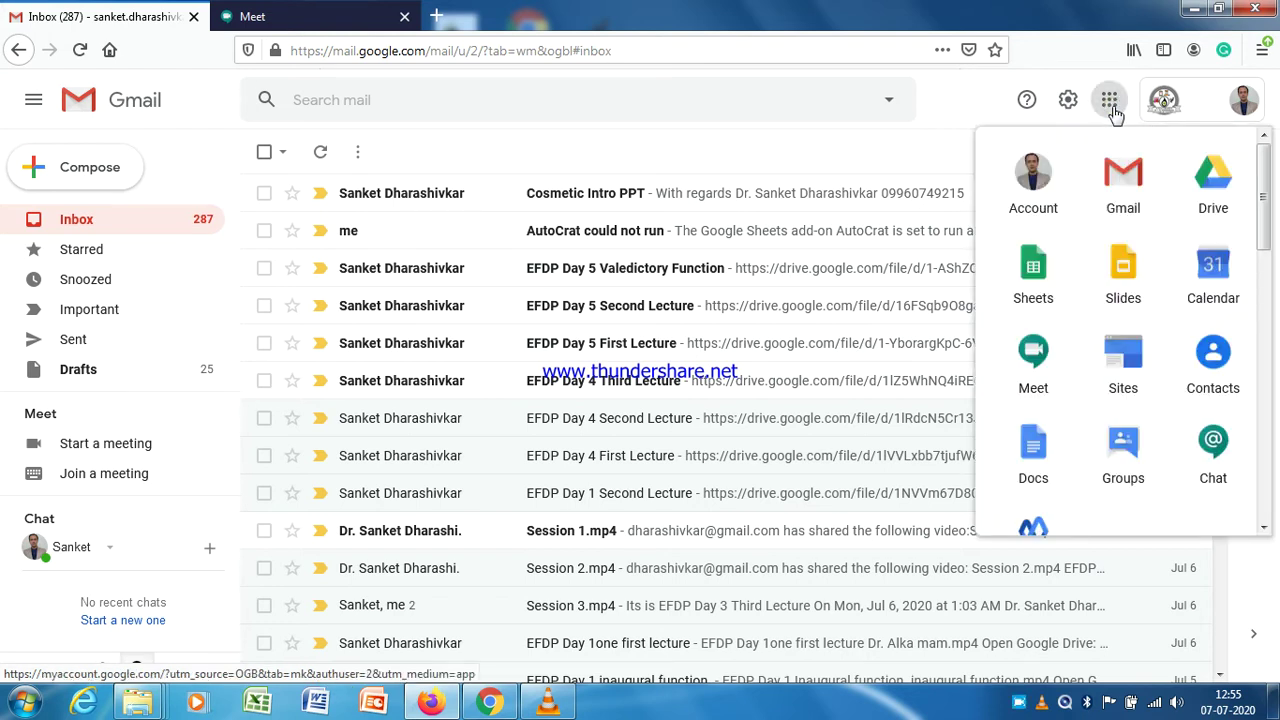
click(1211, 270)
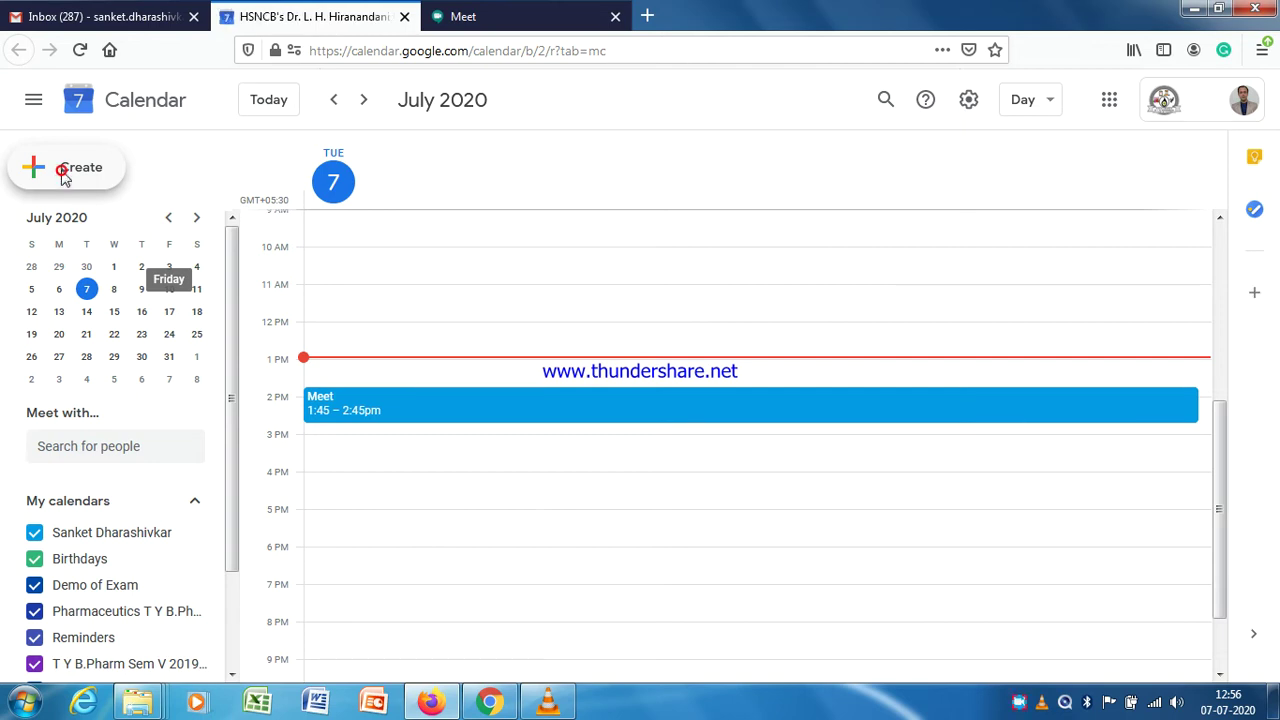
click(64, 177)
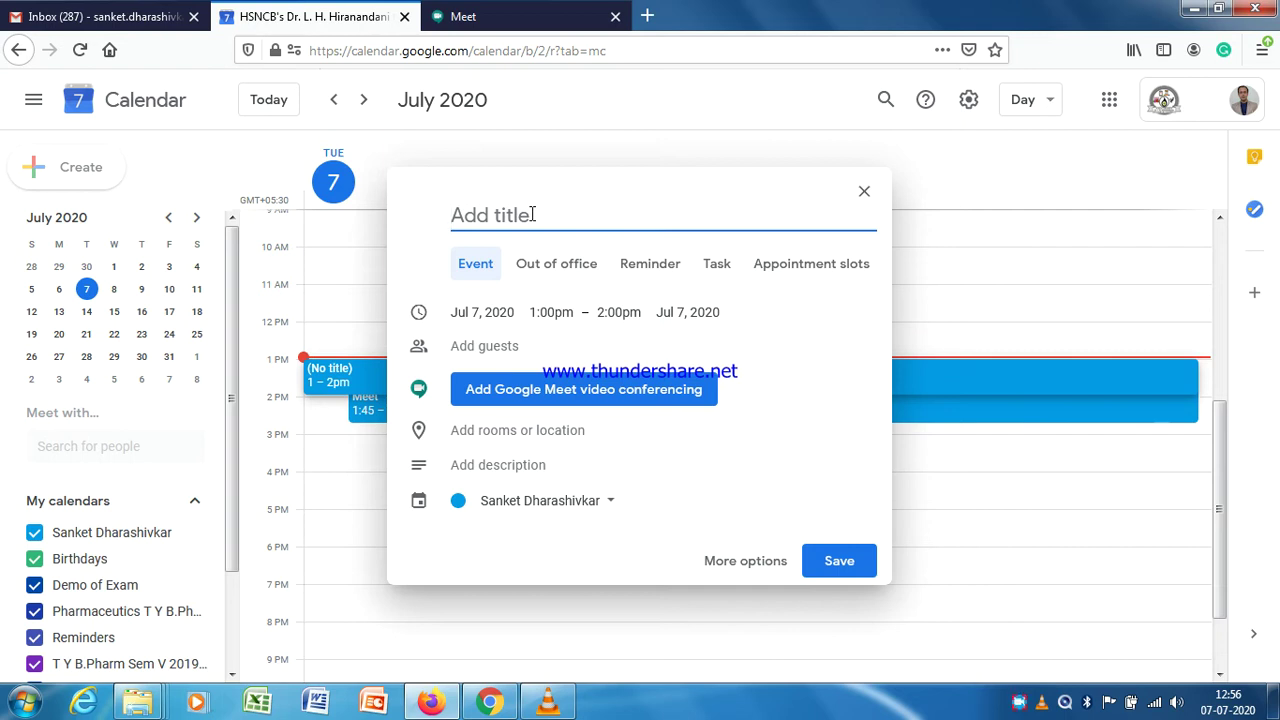
text(Meet)
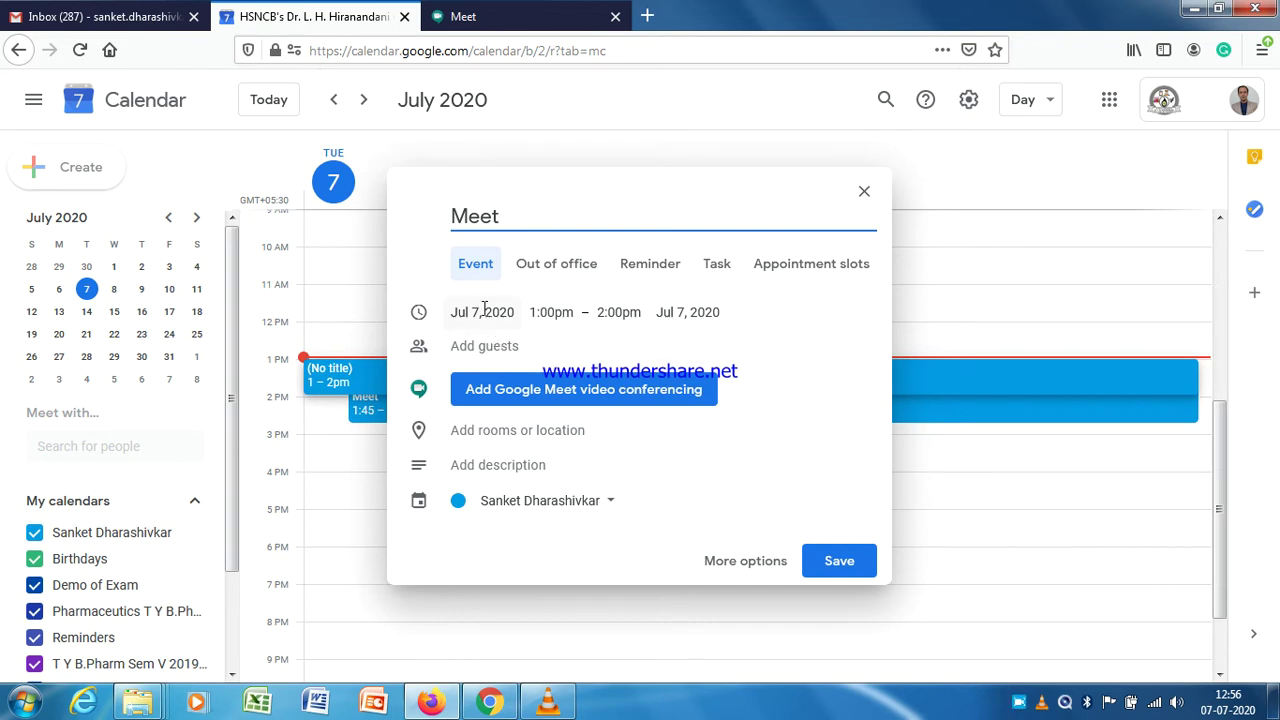
Set the event's time to 1:45pm – 2:45pm on Jul 7, 2020.
click(562, 317)
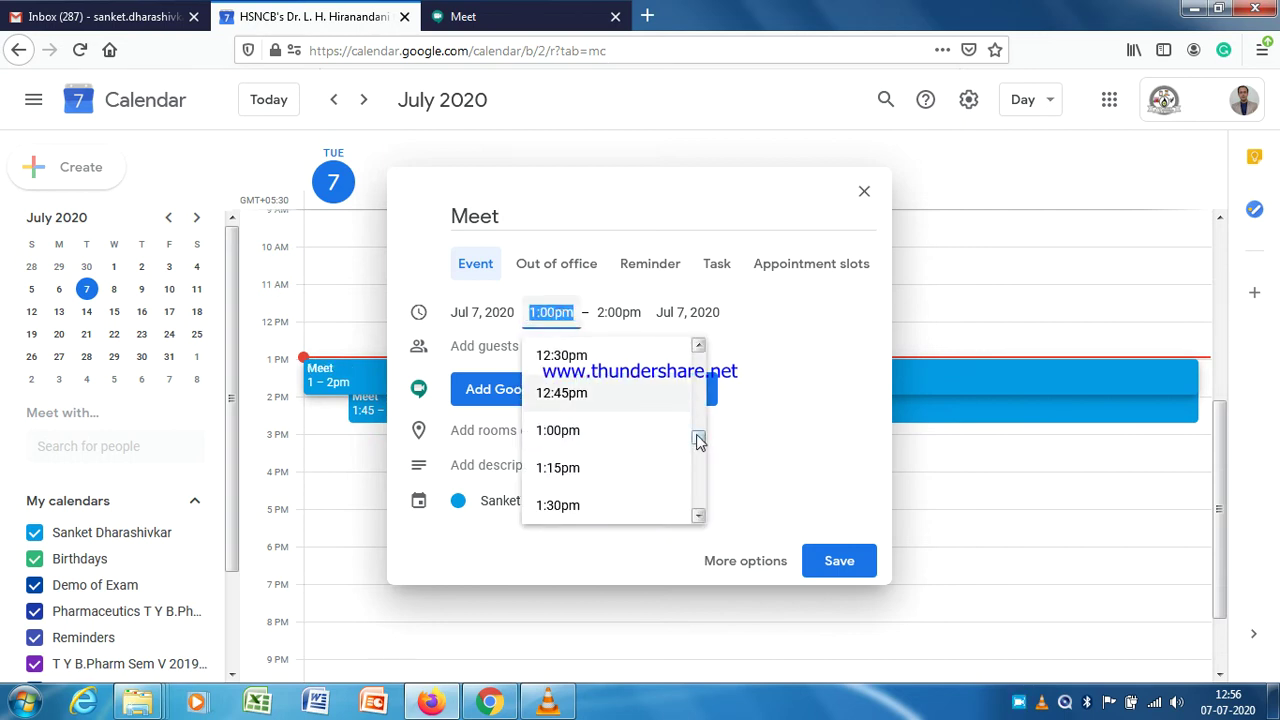
drag(697, 437, 697, 447)
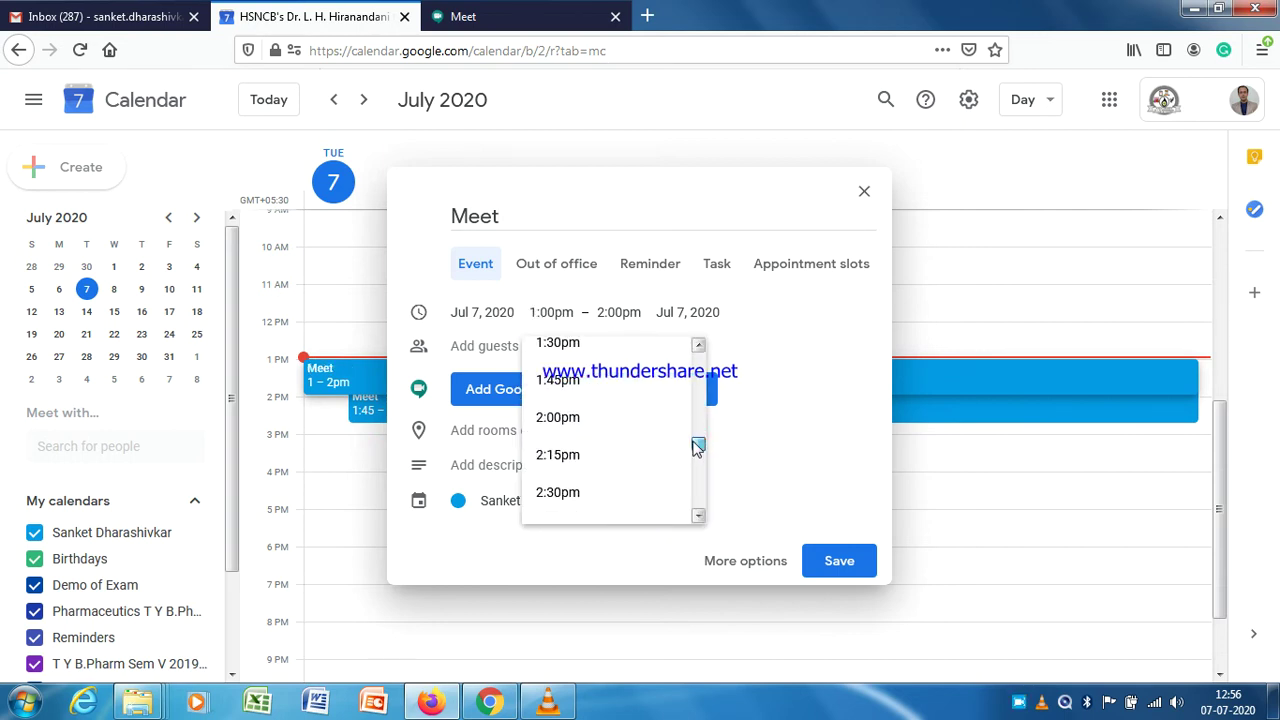
click(580, 384)
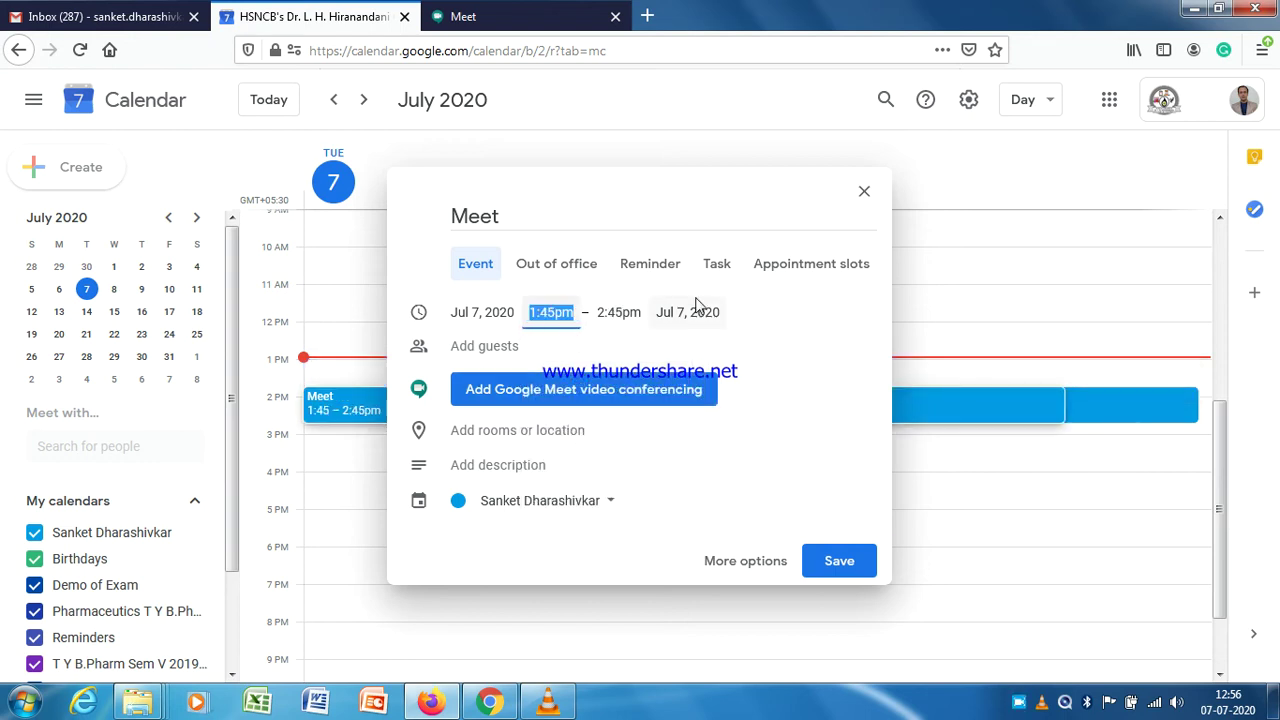
click(618, 313)
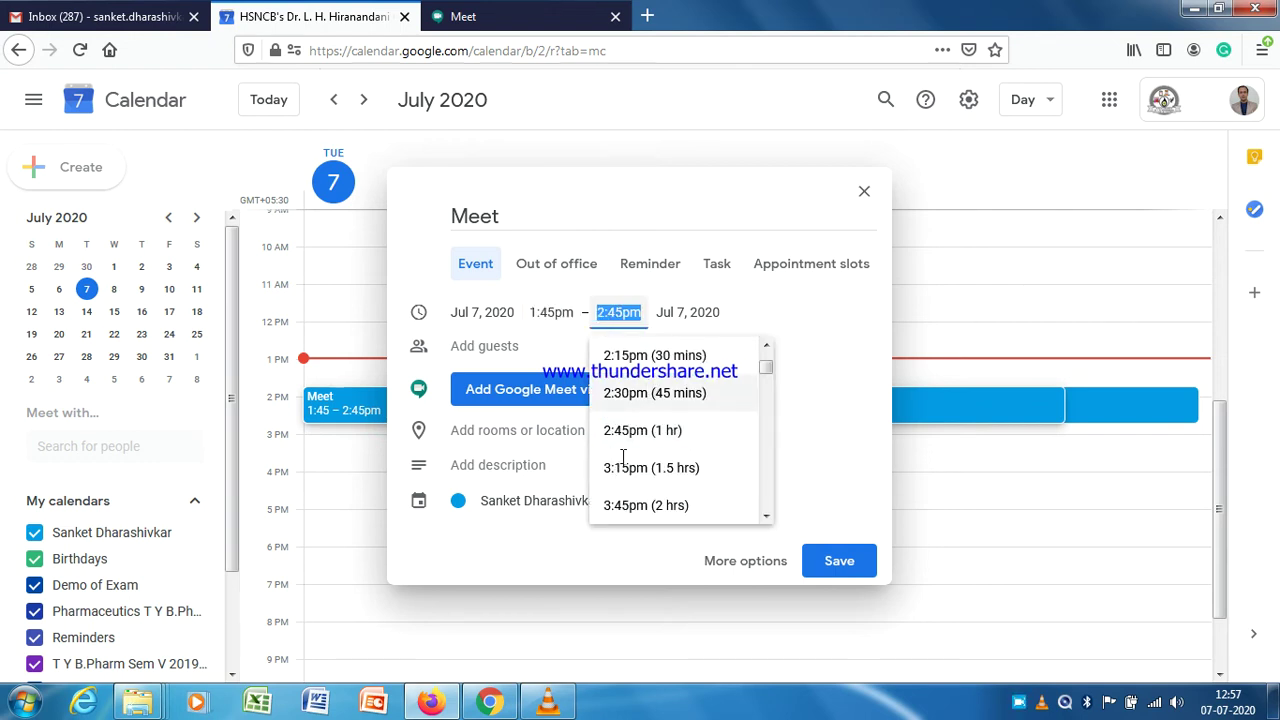
click(774, 298)
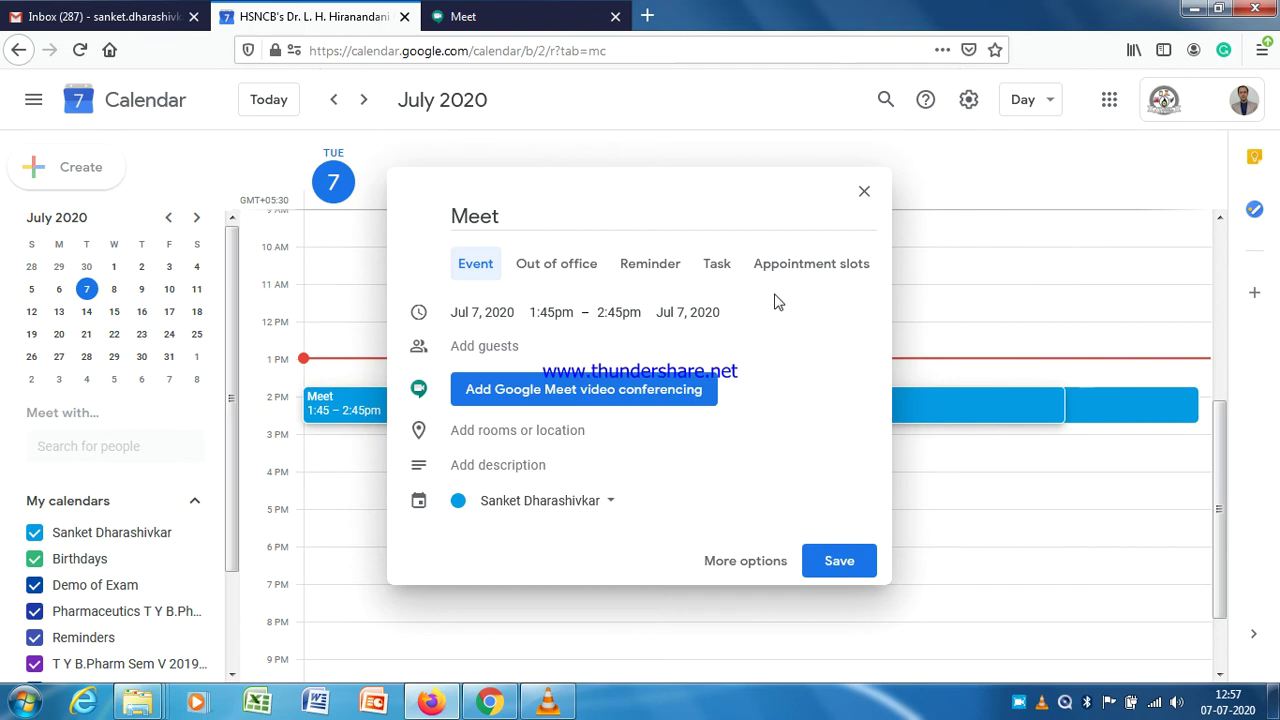
Add a suggested contact as the first guest of the event.
click(516, 342)
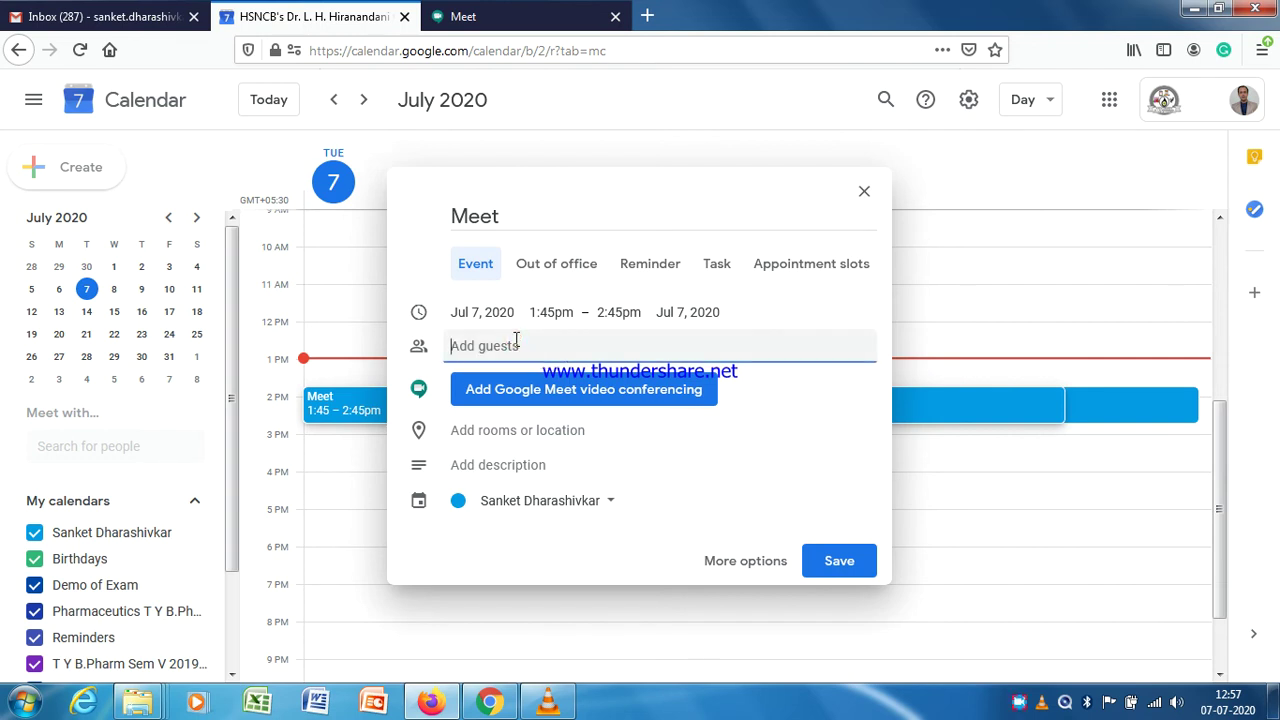
text(dhara)
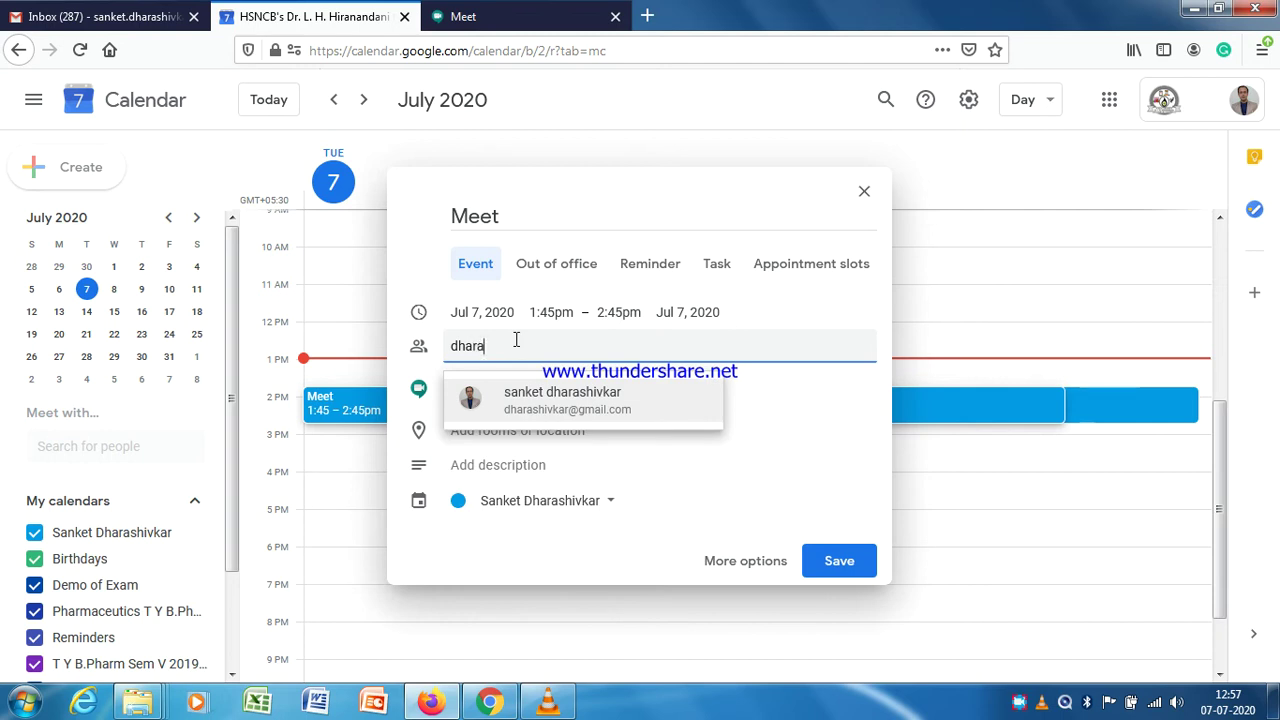
click(555, 405)
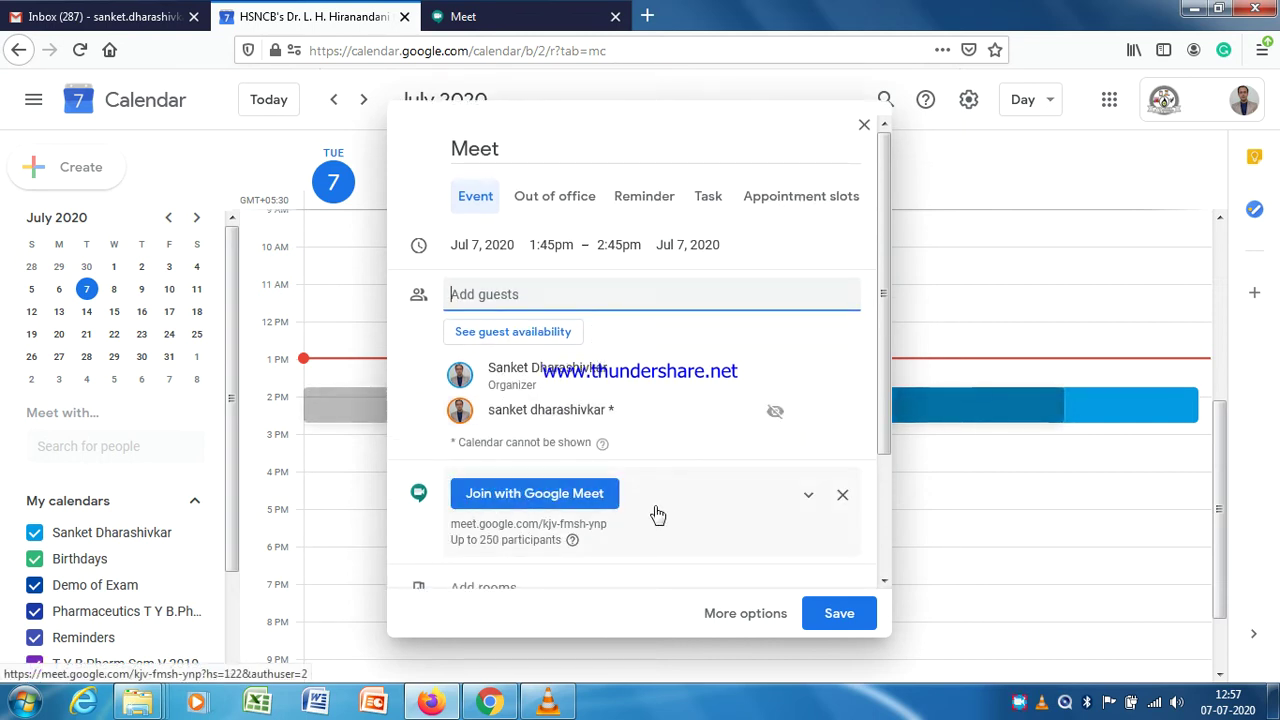
Expand the event's Google Meet details and examine the meeting ID, phone number and PIN.
click(520, 536)
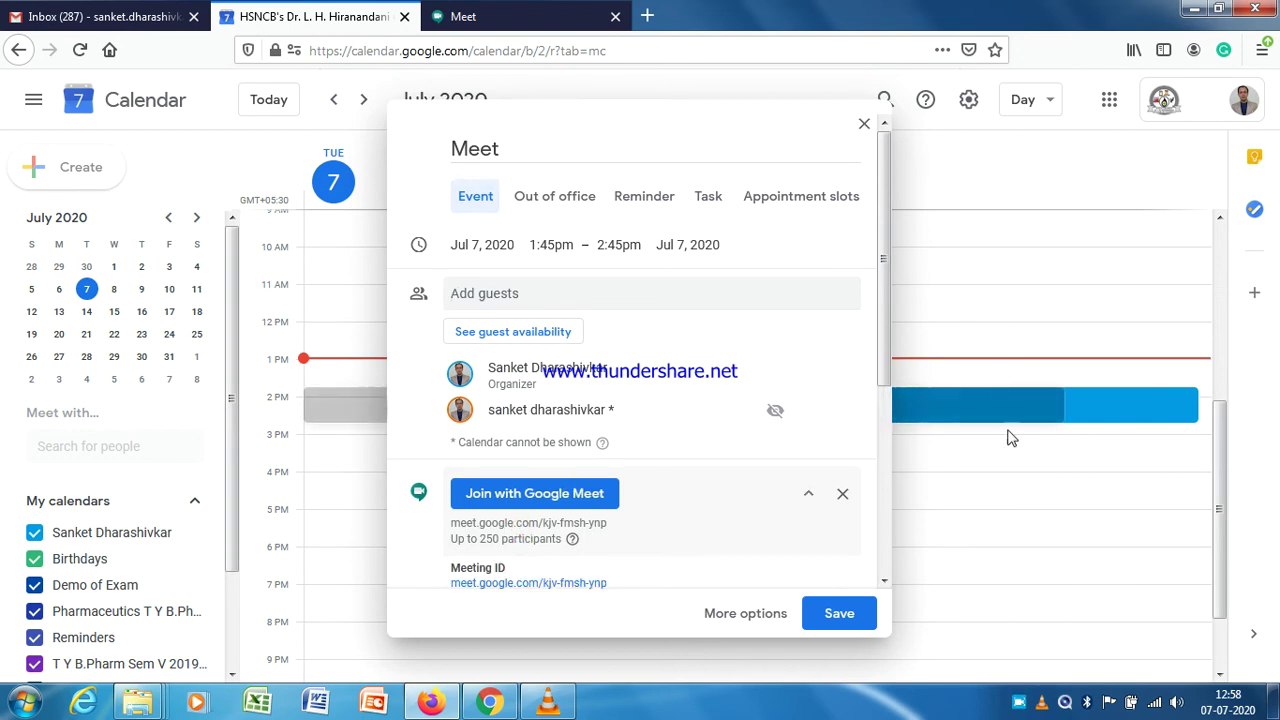
scroll(886, 371, down, 2)
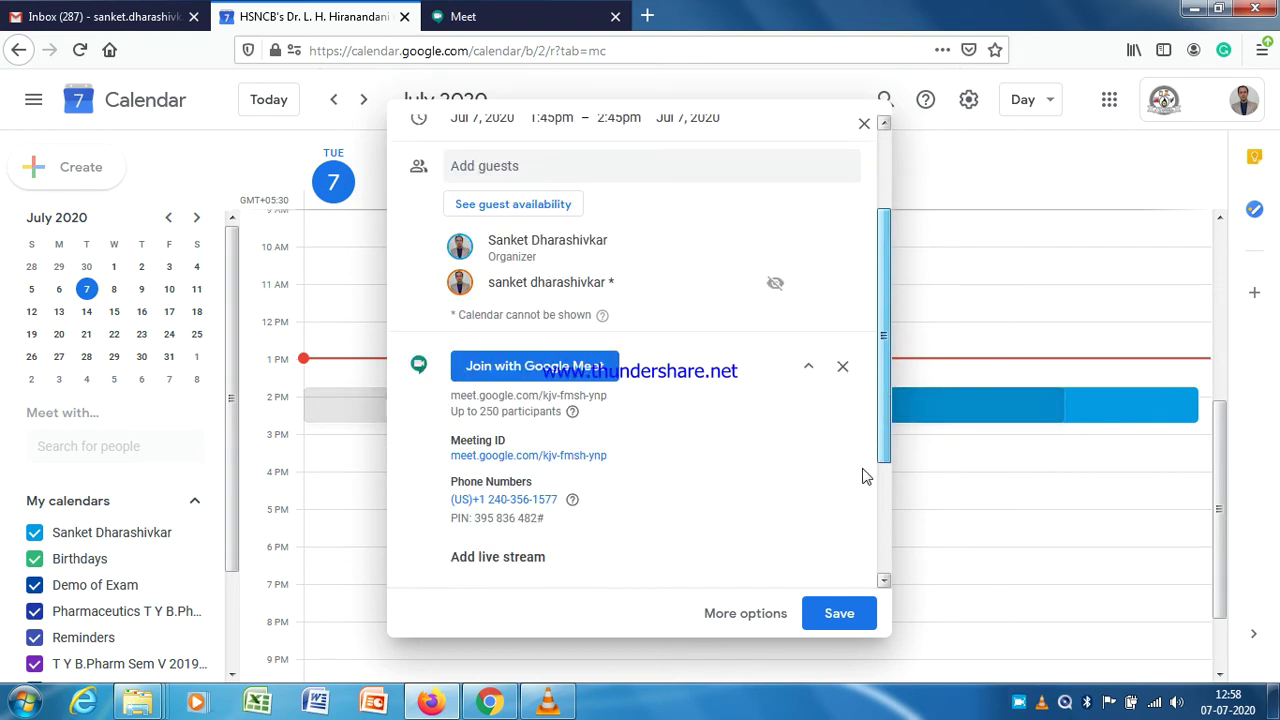
scroll(866, 477, down, 1)
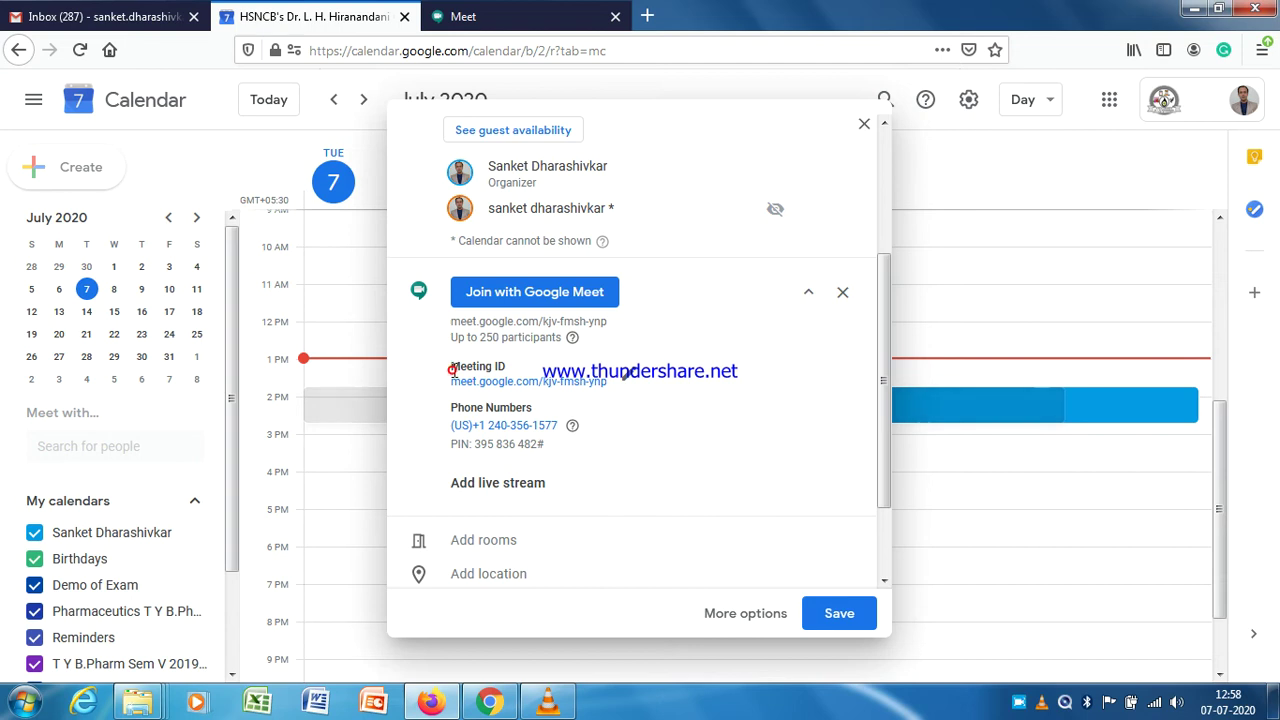
drag(453, 370, 583, 457)
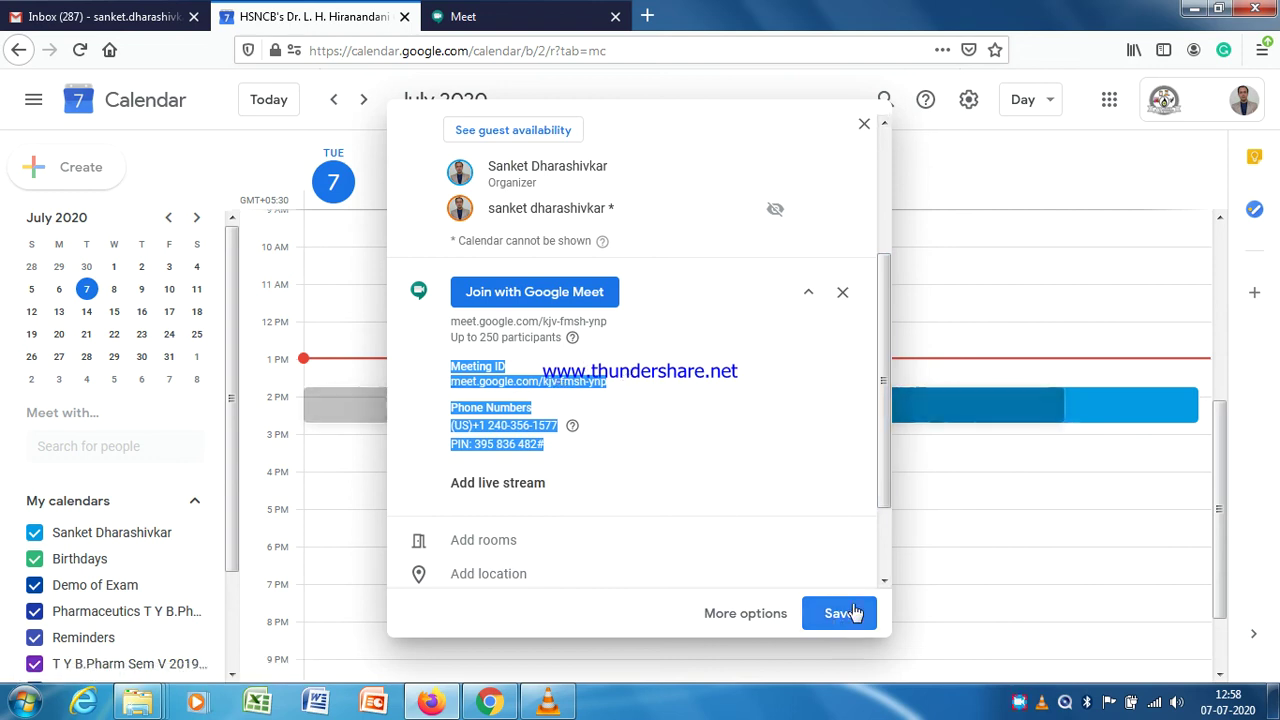
drag(881, 443, 891, 320)
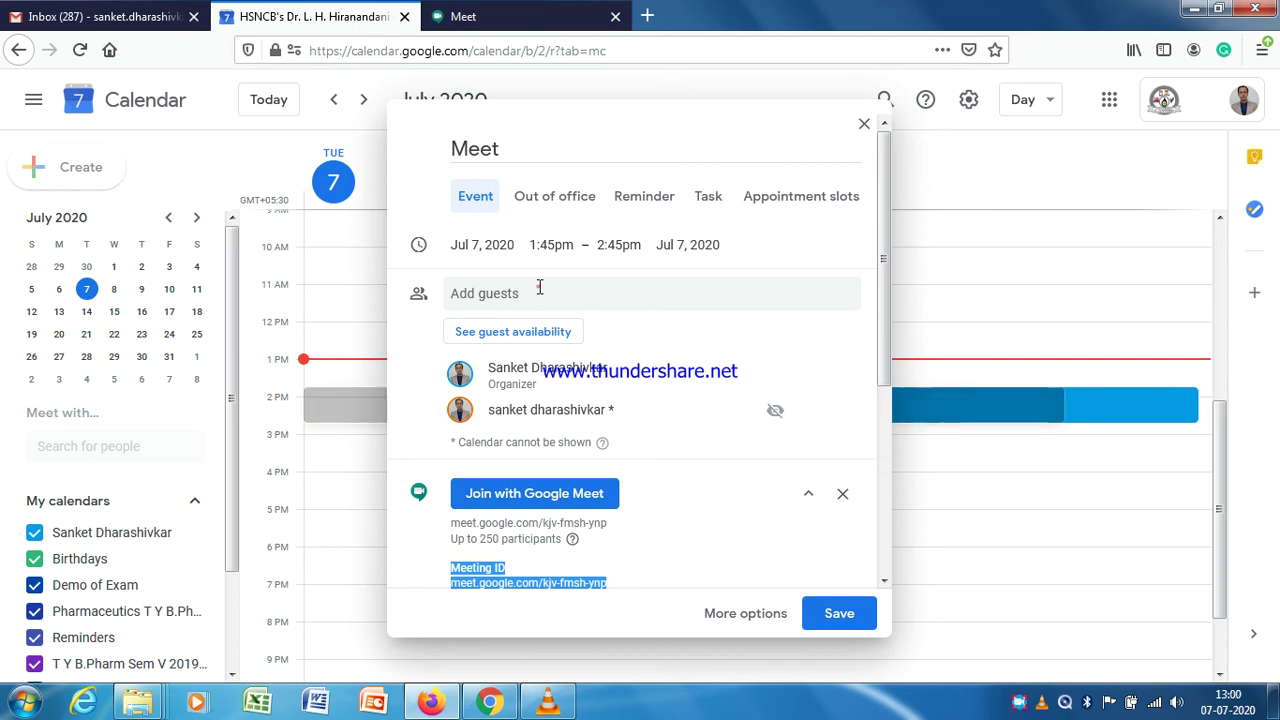
Add a second guest to the event by searching for their name and choosing the suggested college address.
click(539, 288)
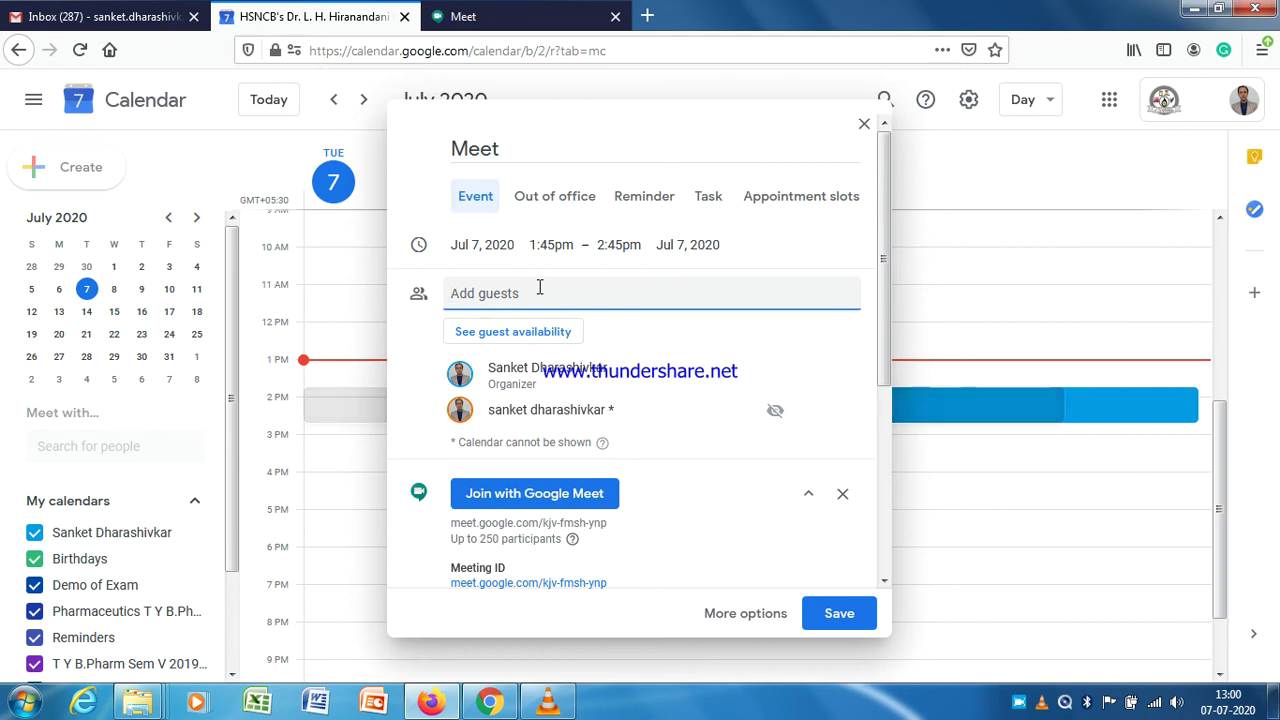
text(madhuri)
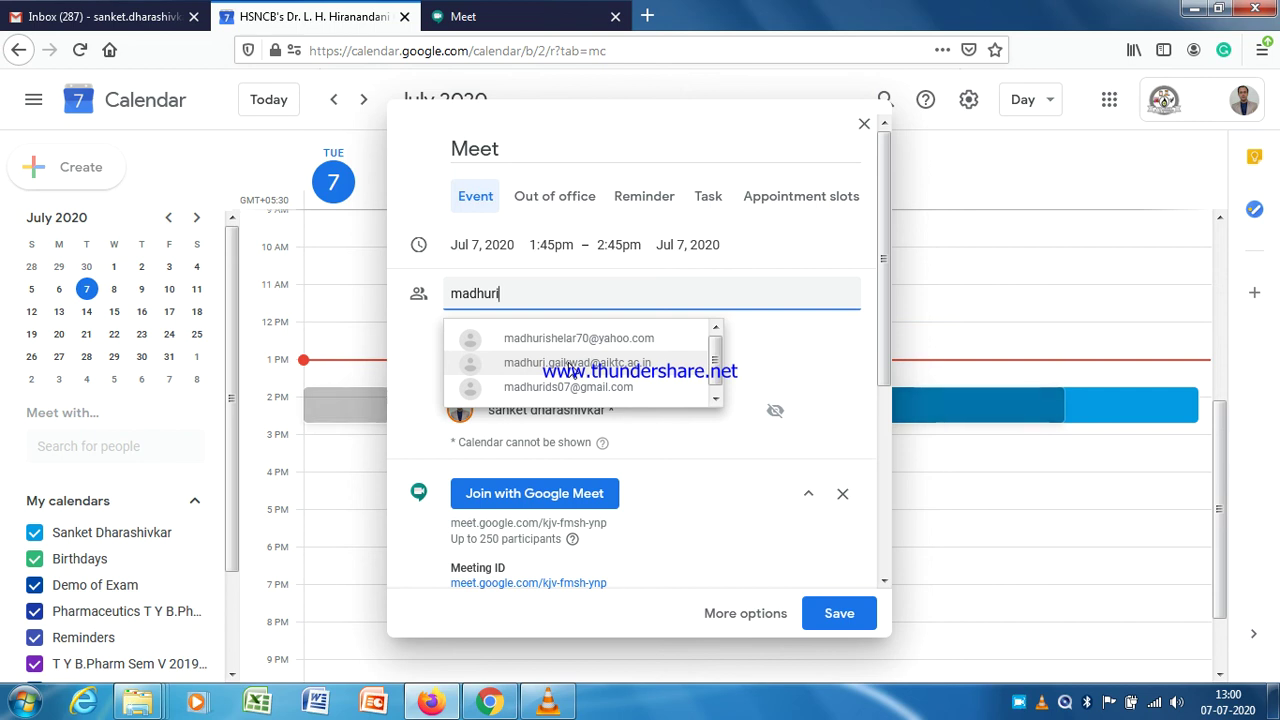
click(572, 366)
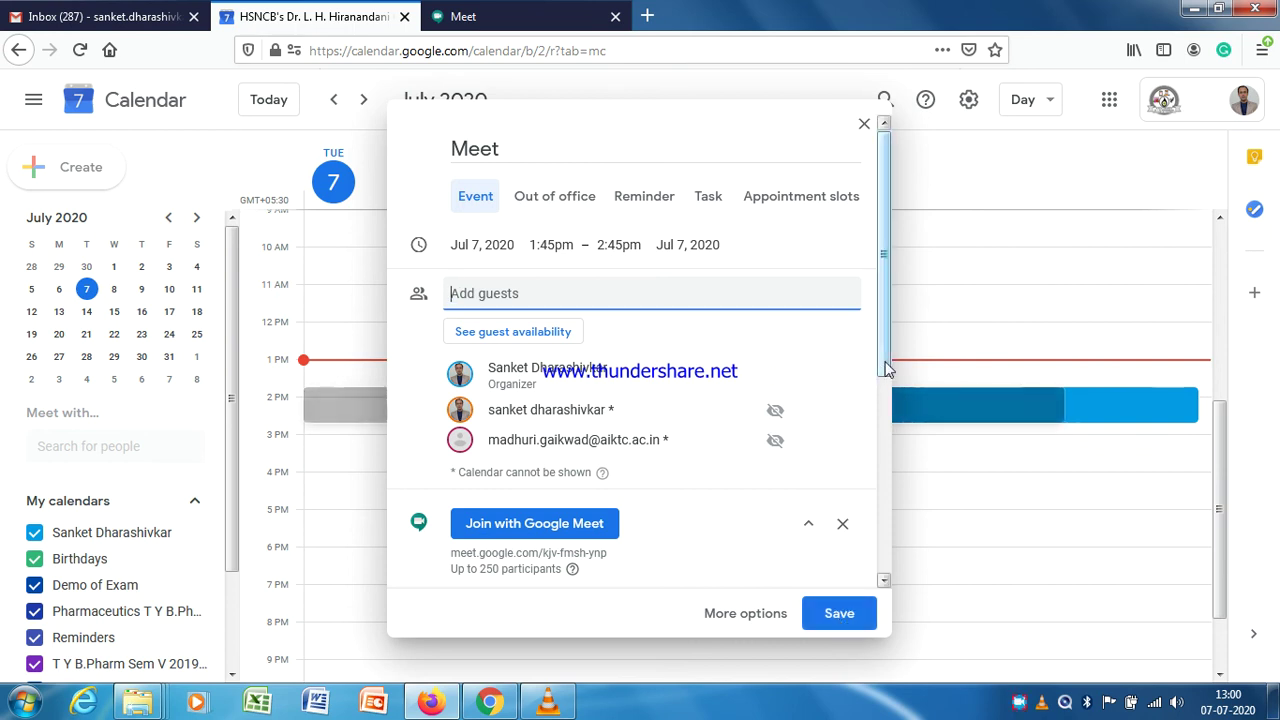
Save the event and send invitation emails to the guests, approving those outside the organization.
drag(886, 369, 880, 495)
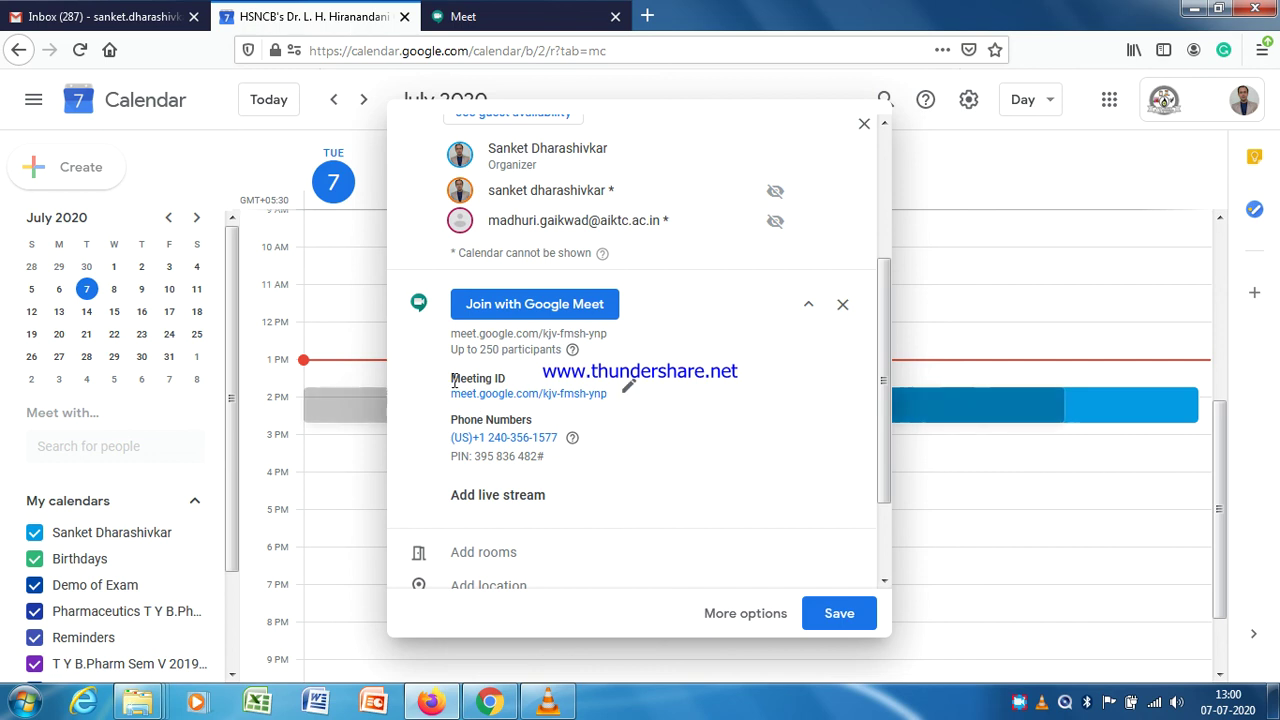
drag(447, 376, 588, 480)
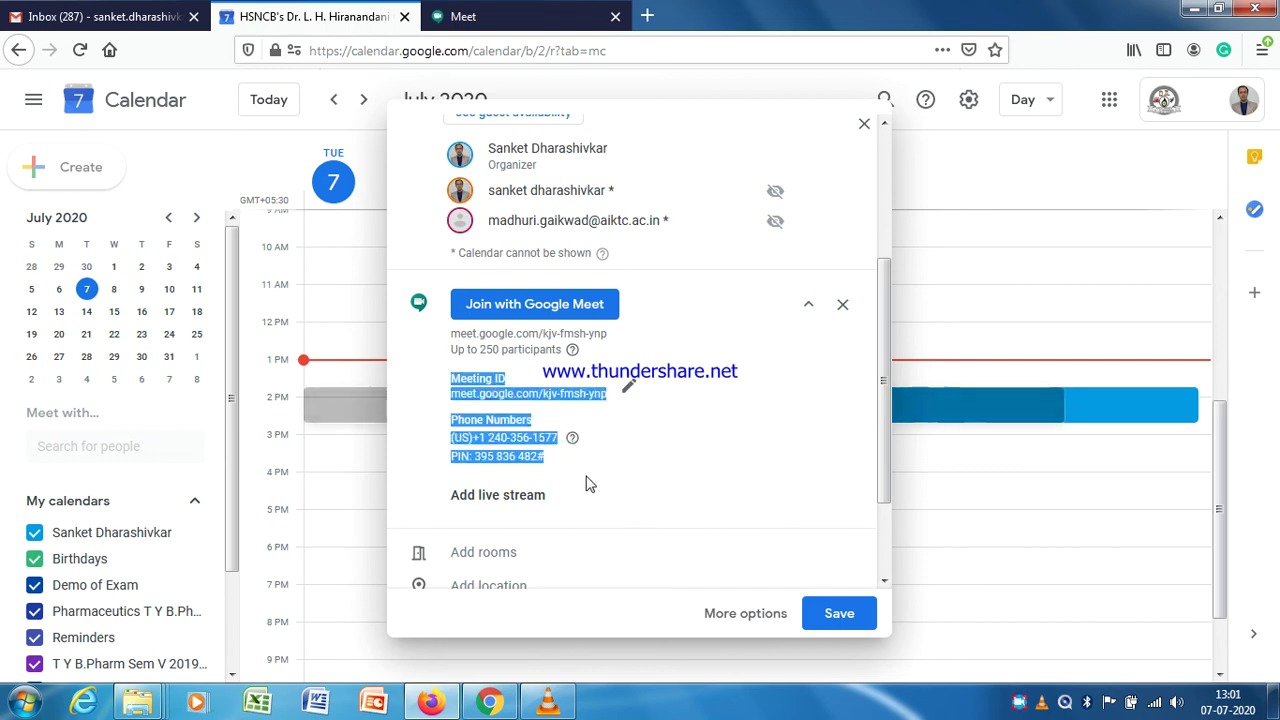
click(839, 614)
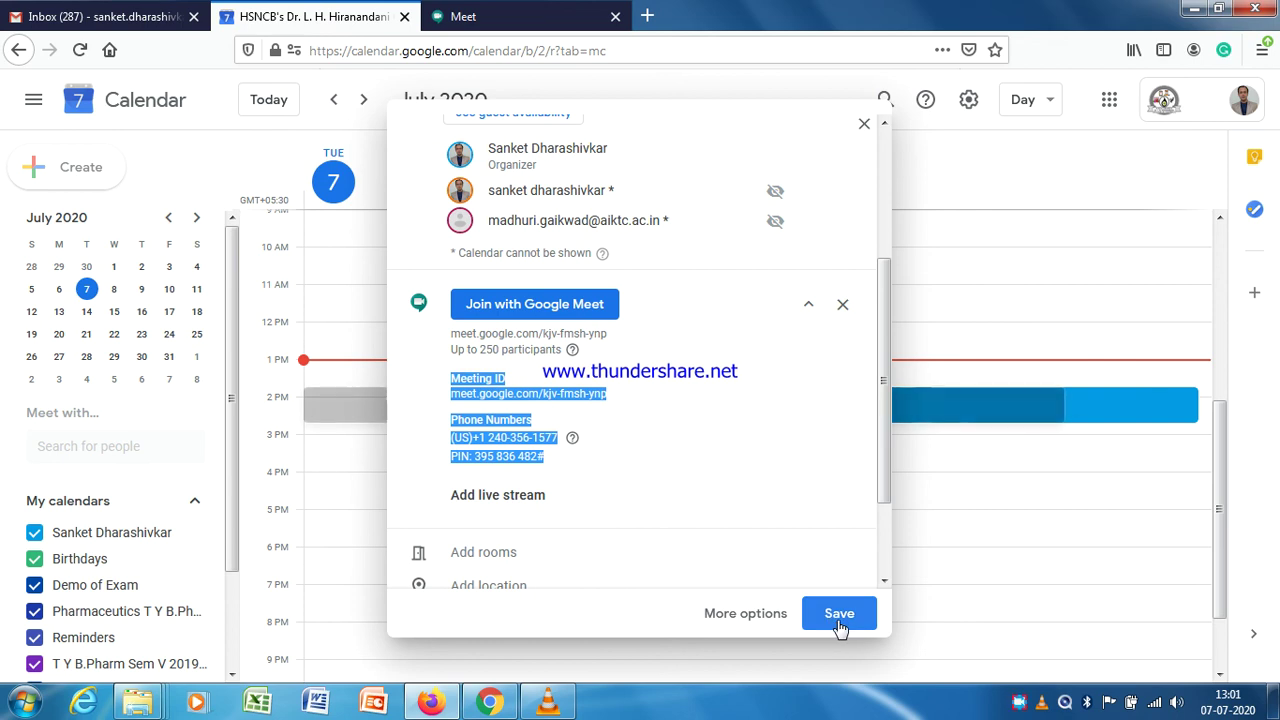
click(839, 614)
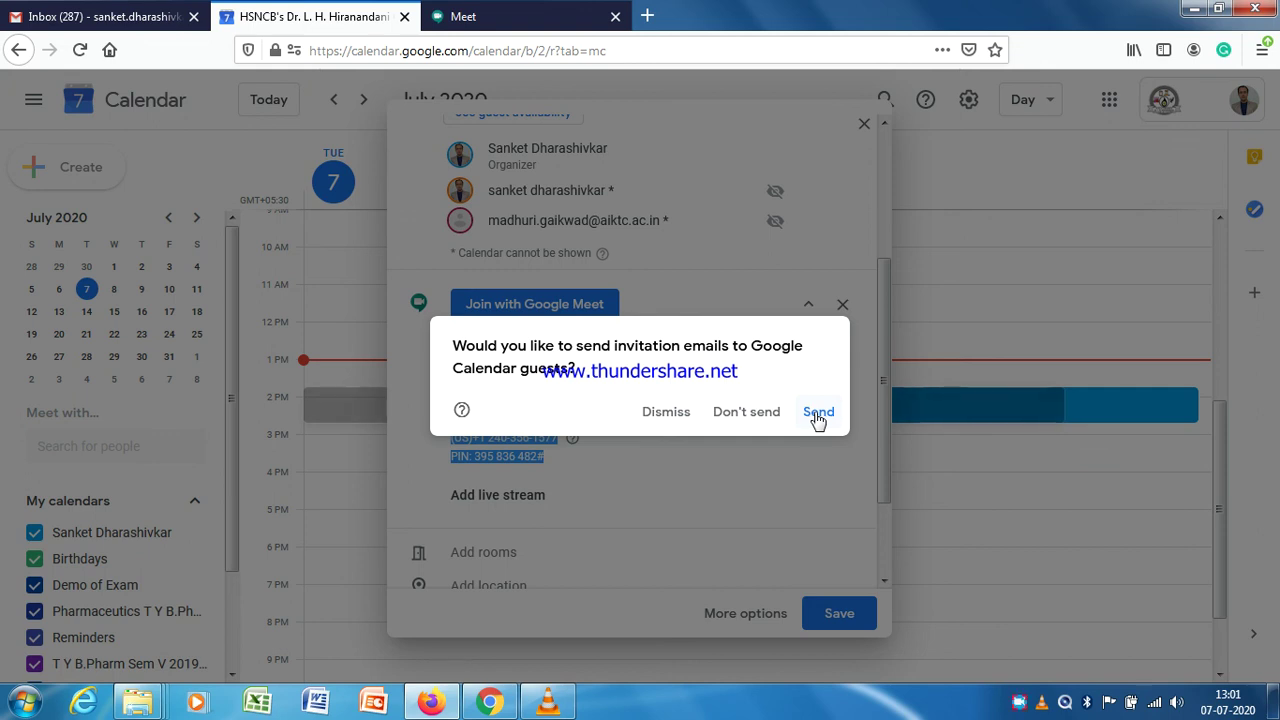
click(817, 412)
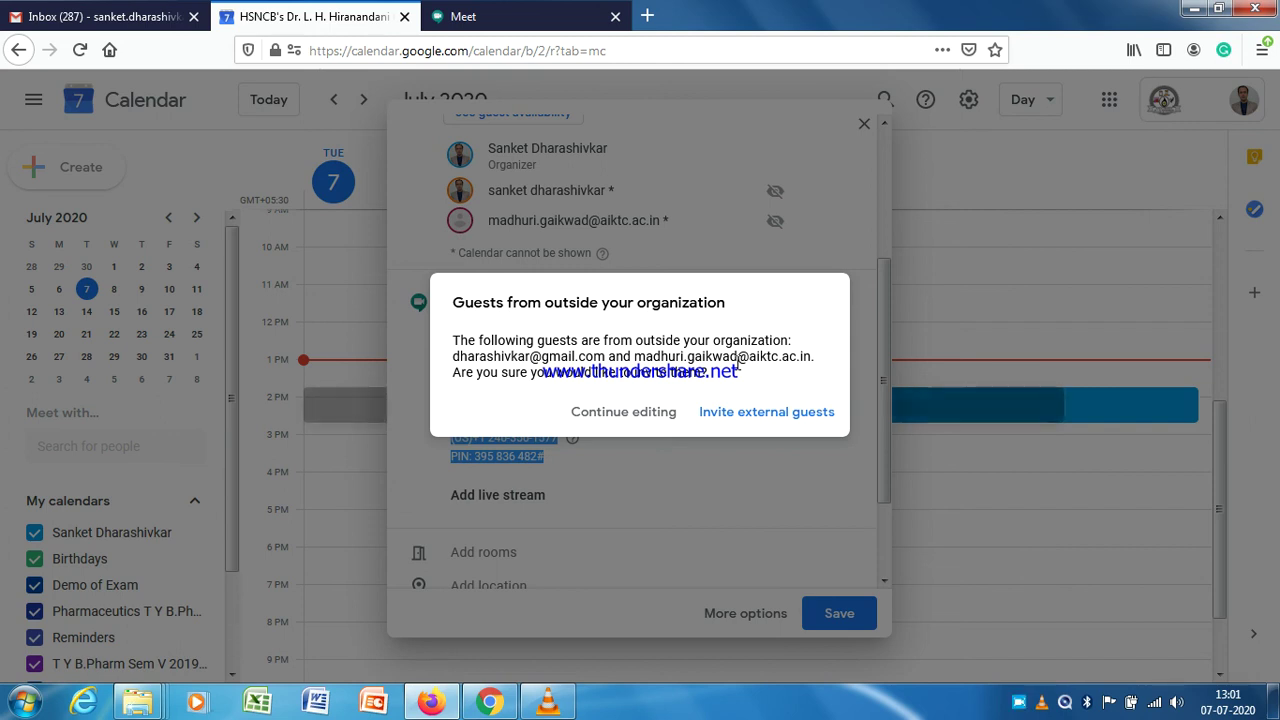
click(745, 415)
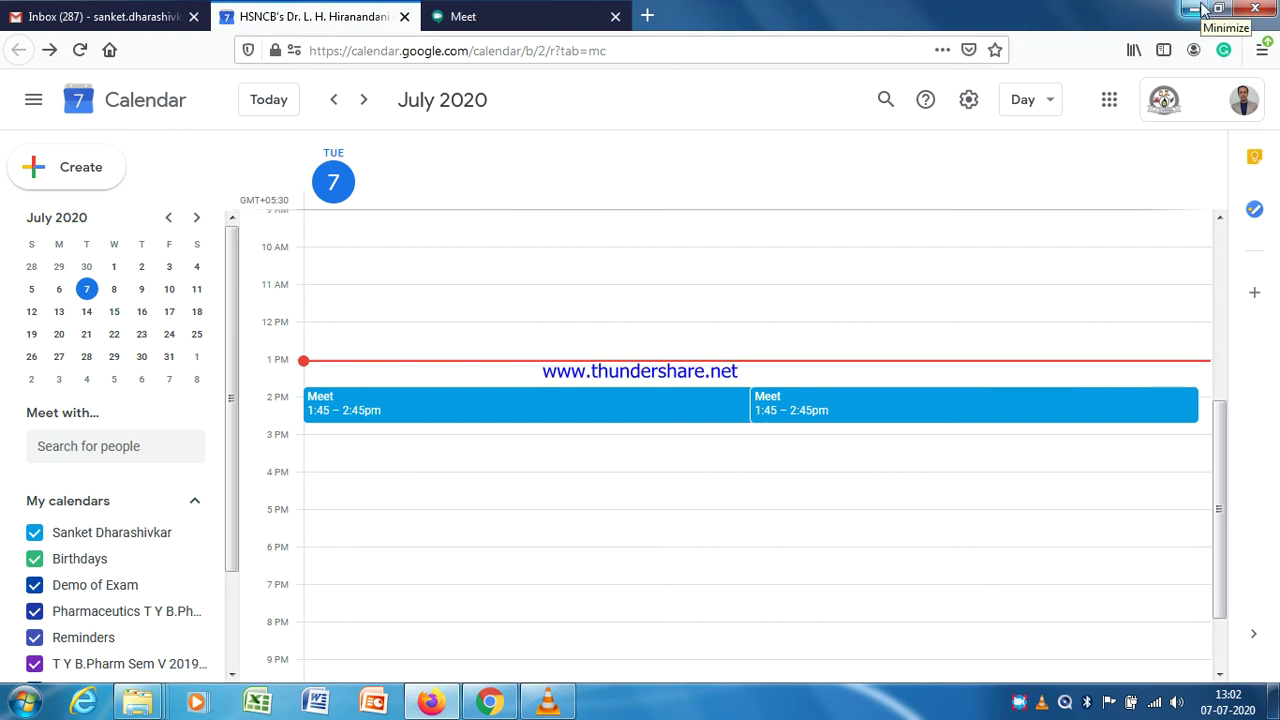
click(1020, 701)
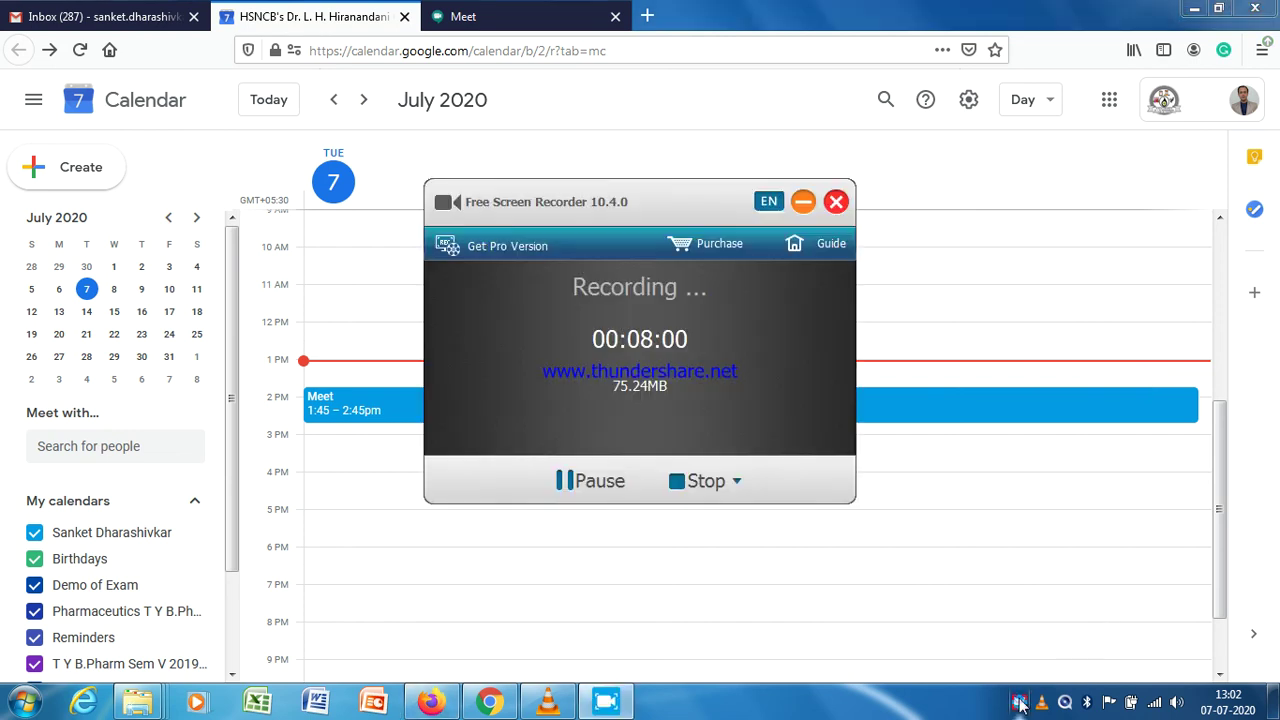